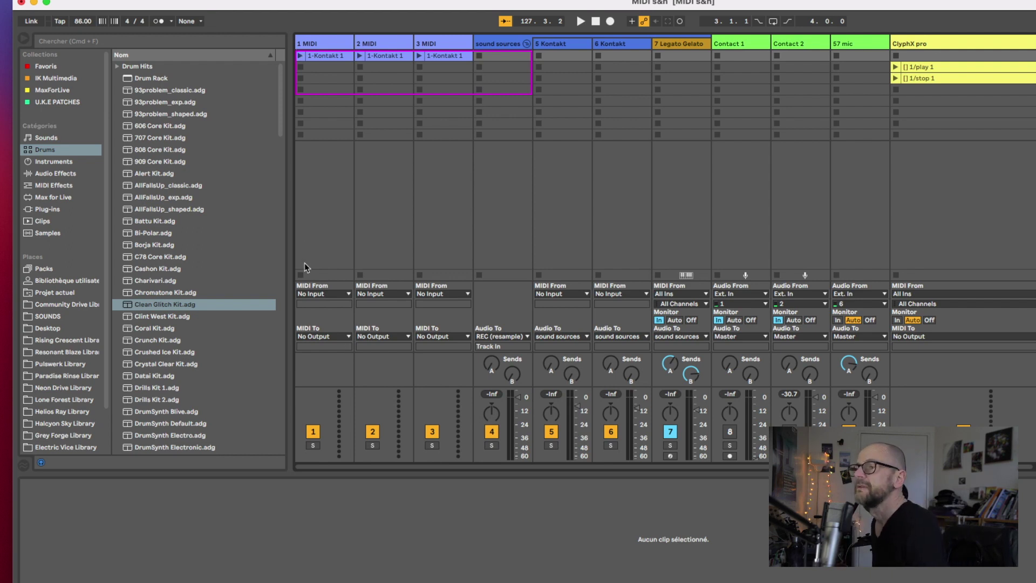
Examine the 1 MIDI track's send device and the chord notes in its 1-Kontakt 1 clip, enlarging the note editor temporarily.
{"action": "left_click", "coordinate": [326, 216]}
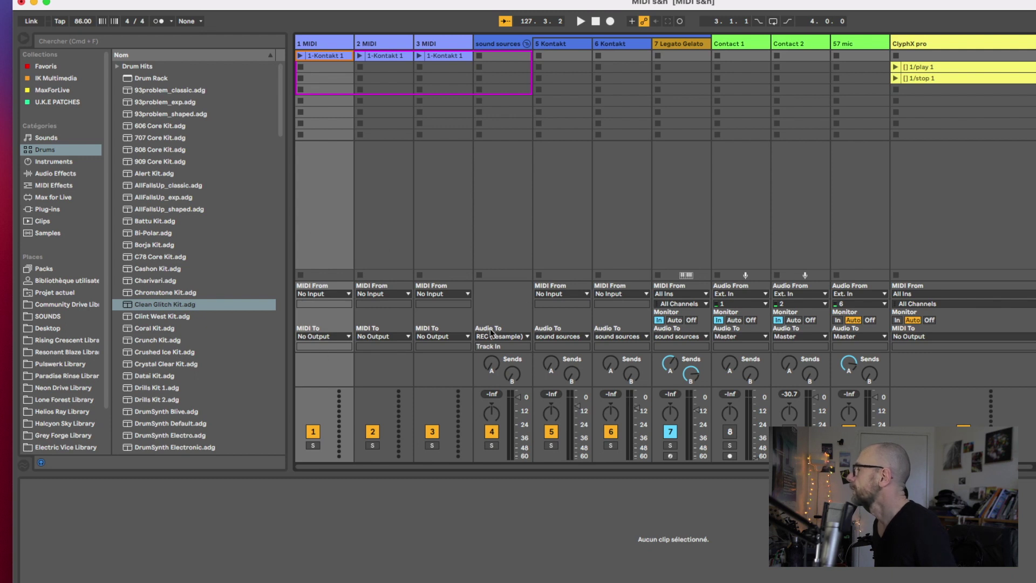
{"action": "left_click", "coordinate": [327, 43]}
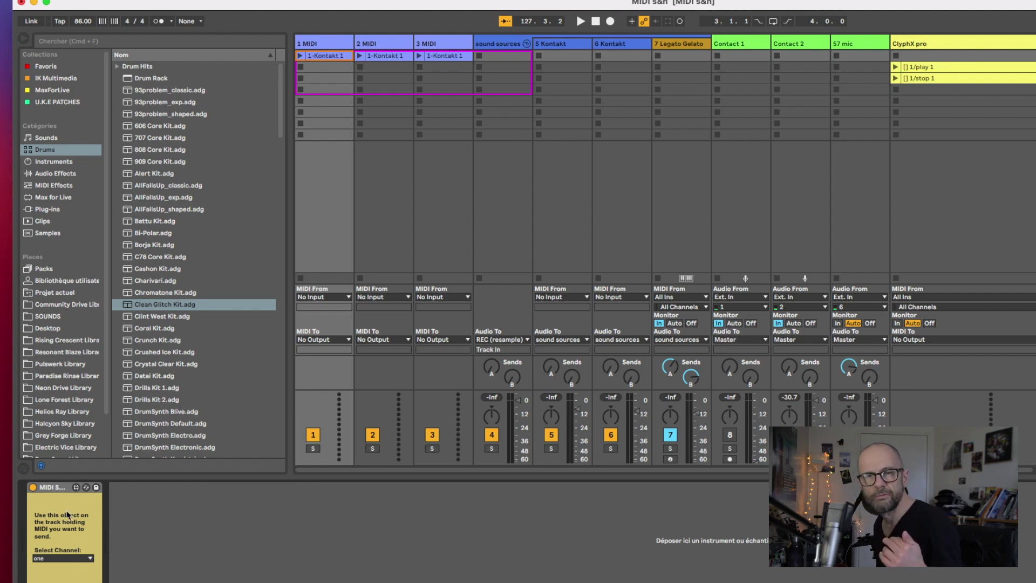
{"action": "left_click", "coordinate": [335, 57]}
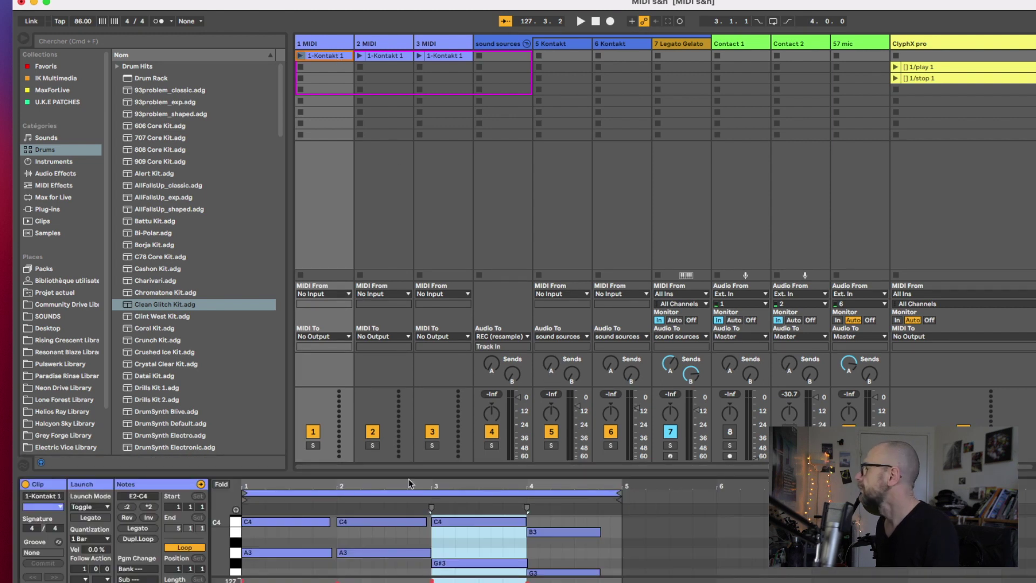
{"action": "left_click_drag", "start_coordinate": [409, 474], "coordinate": [419, 237]}
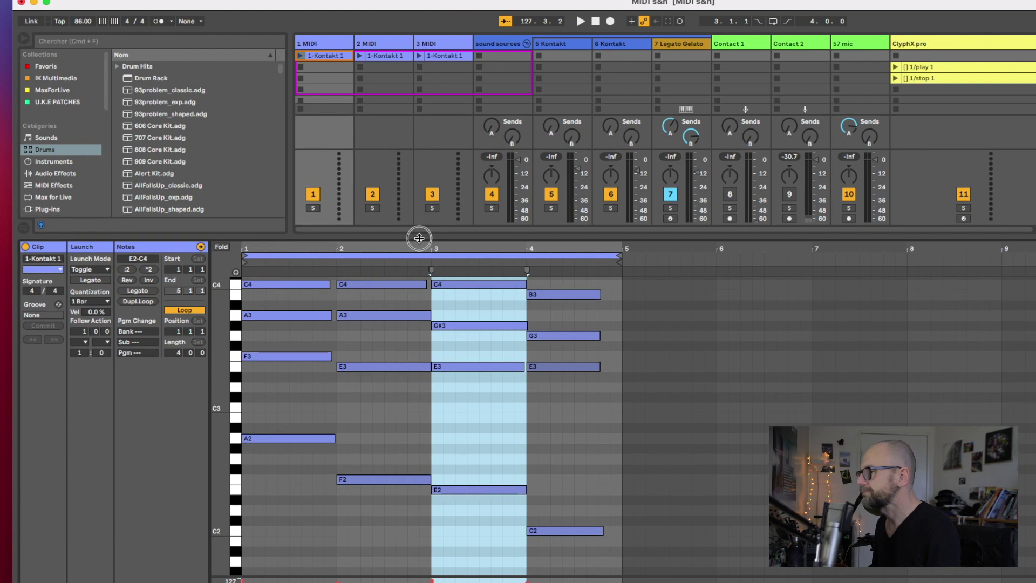
{"action": "left_click_drag", "start_coordinate": [419, 237], "coordinate": [420, 475]}
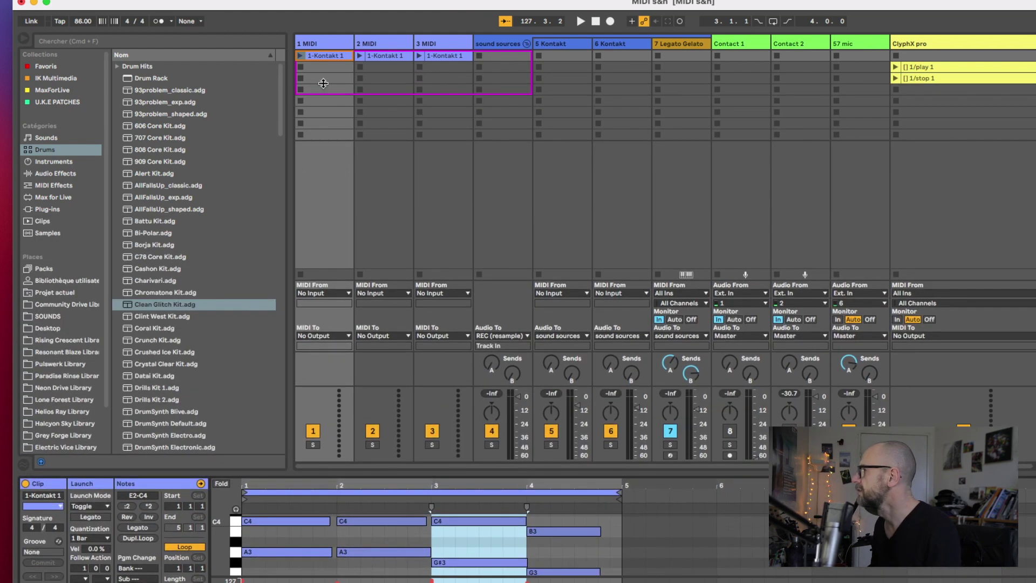
Compare the MIDI send devices and their channels on the 1 MIDI, 2 MIDI and 3 MIDI tracks.
{"action": "left_click", "coordinate": [323, 43]}
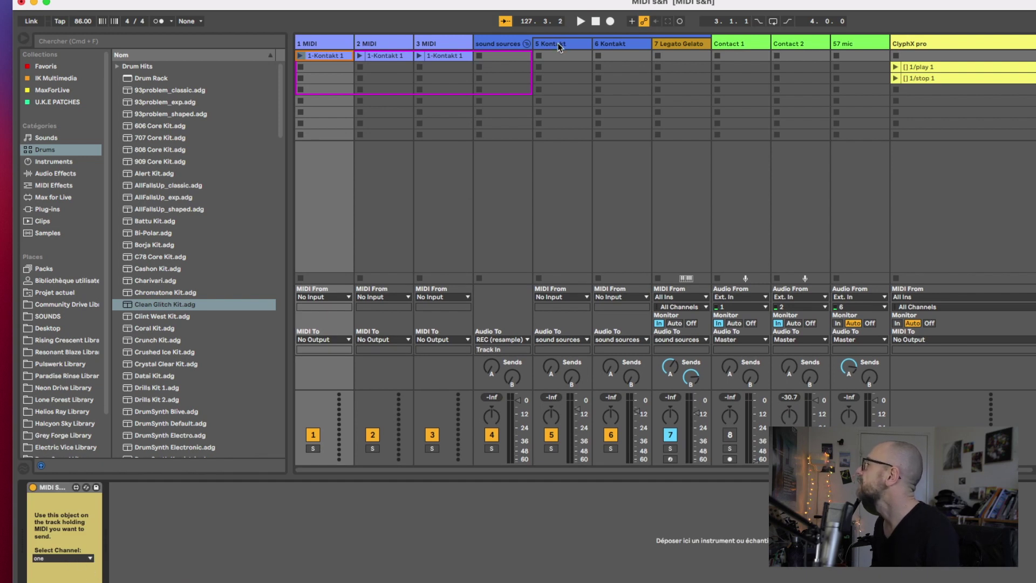
{"action": "left_click", "coordinate": [446, 47]}
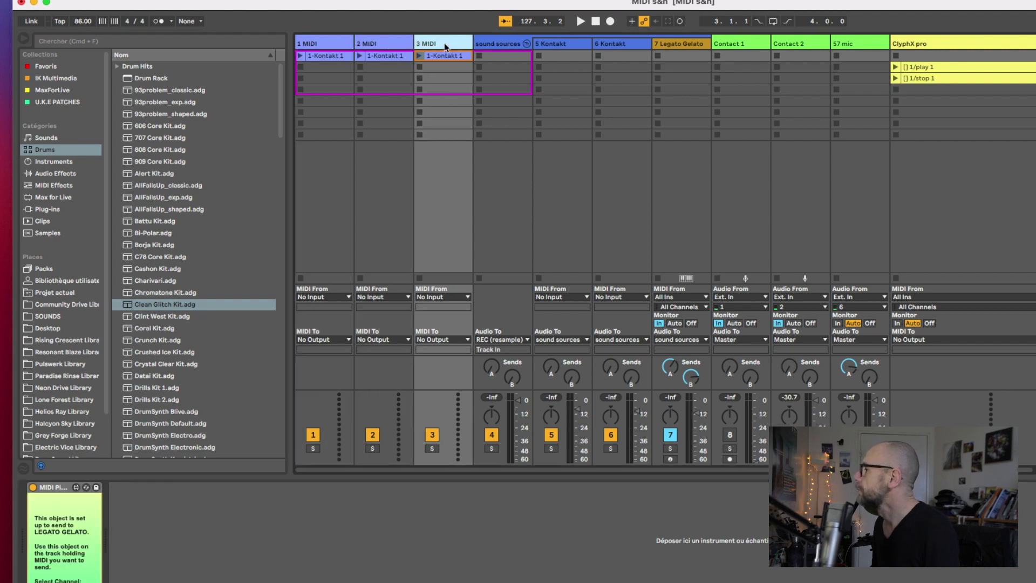
{"action": "left_click", "coordinate": [314, 46]}
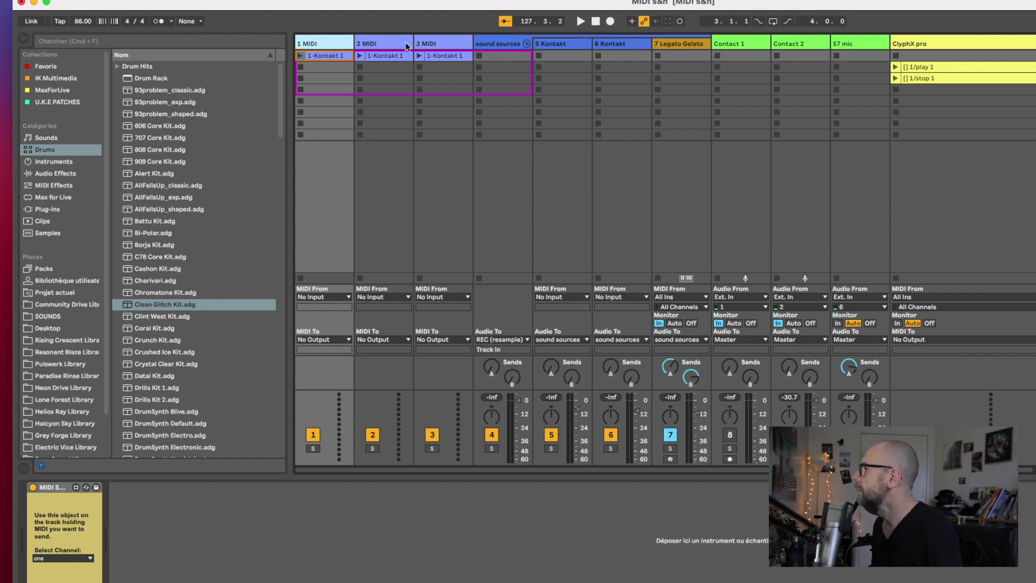
{"action": "left_click", "coordinate": [396, 55]}
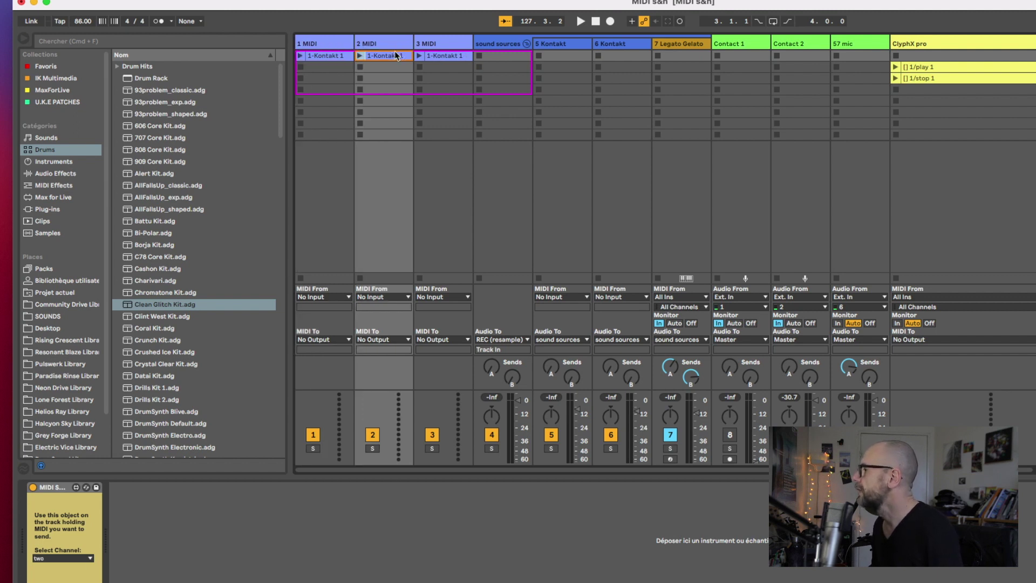
{"action": "left_click", "coordinate": [437, 56]}
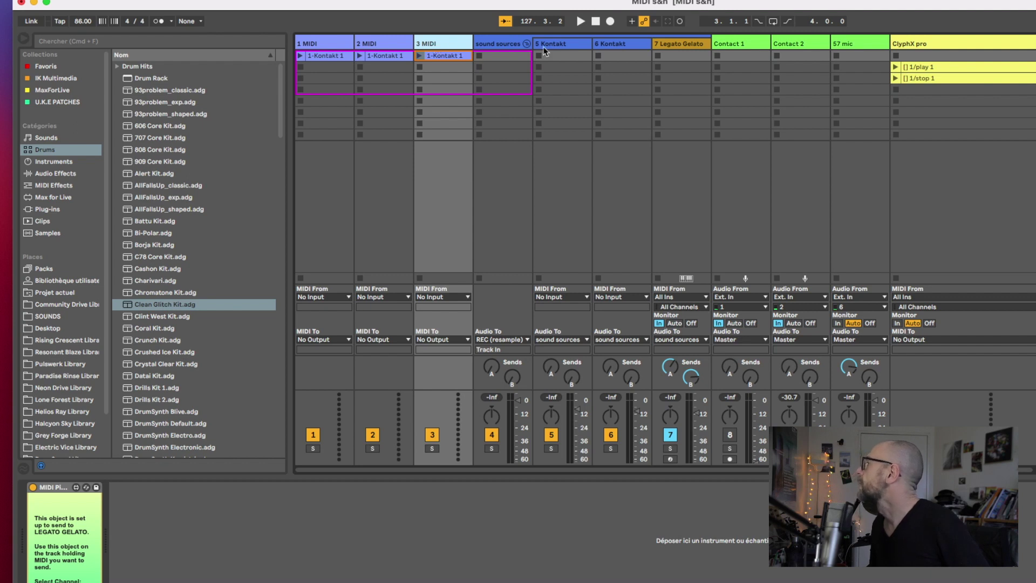
{"action": "left_click_drag", "start_coordinate": [310, 47], "coordinate": [444, 48]}
{"action": "left_click_drag", "start_coordinate": [317, 48], "coordinate": [440, 49]}
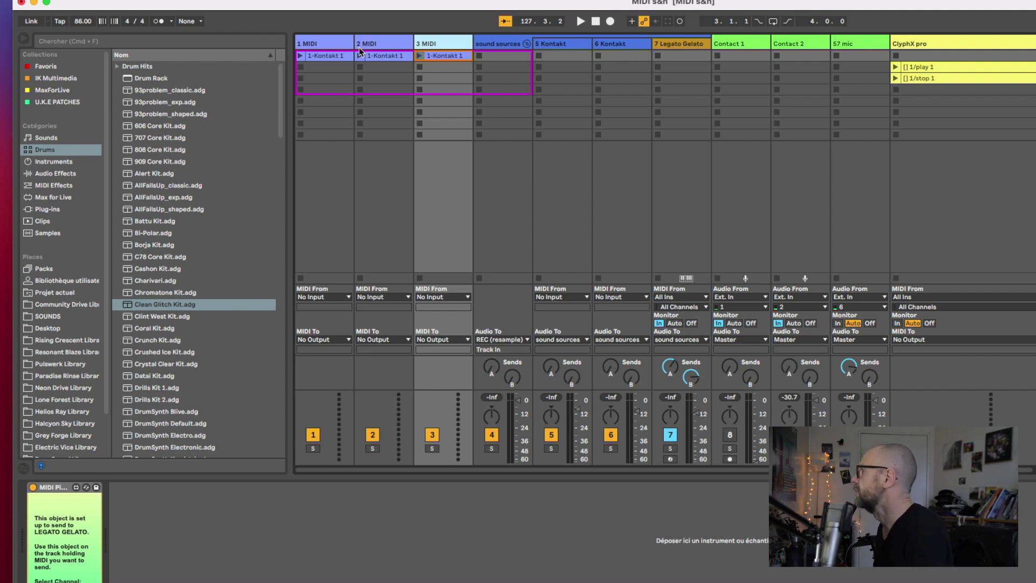
Inspect the device chains in the sound sources group, comparing 5 Kontakt's Pitch In Chord channel with the 1 MIDI sender.
{"action": "left_click", "coordinate": [506, 45]}
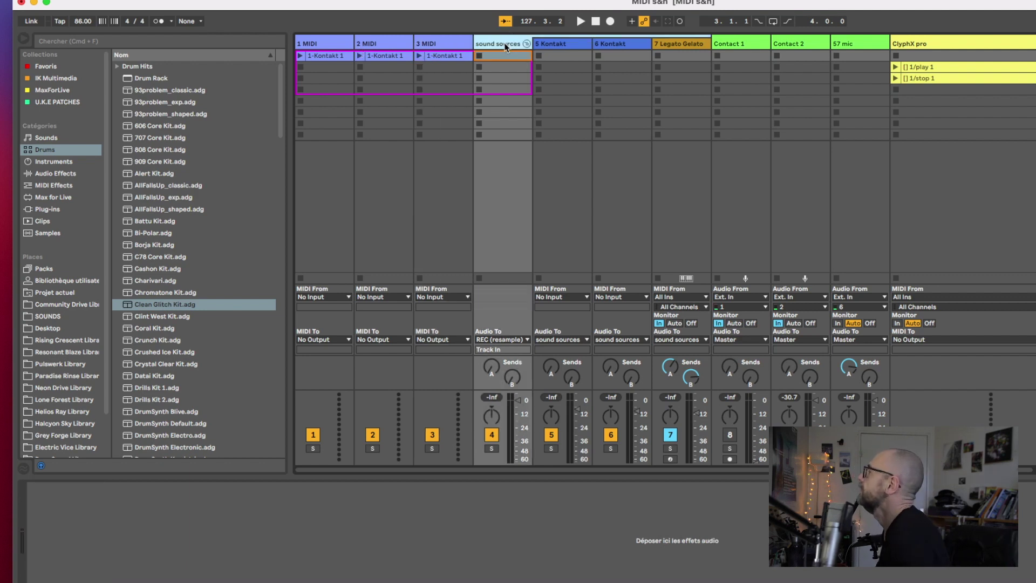
{"action": "left_click", "coordinate": [571, 45]}
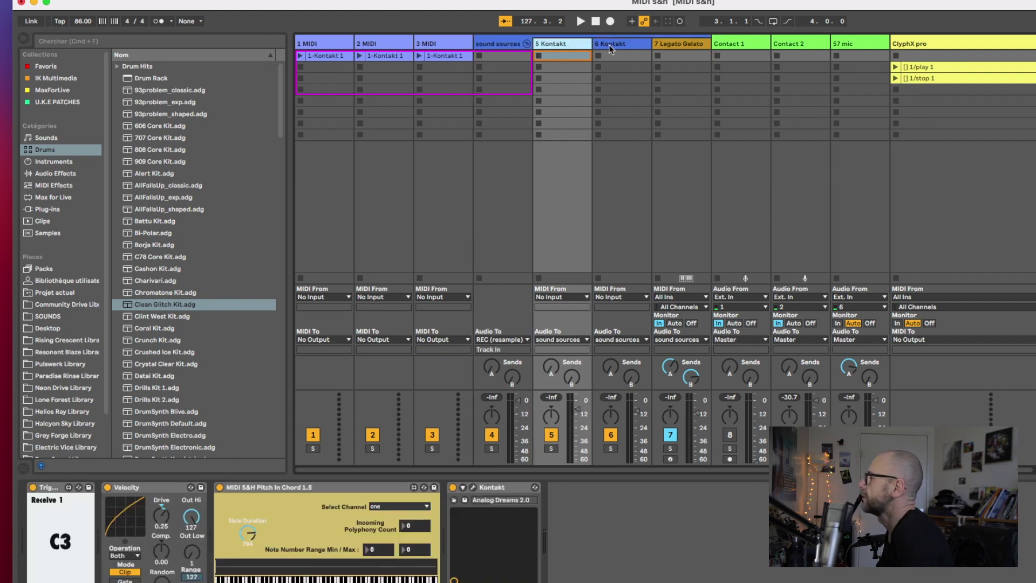
{"action": "left_click", "coordinate": [611, 49]}
{"action": "left_click", "coordinate": [580, 47]}
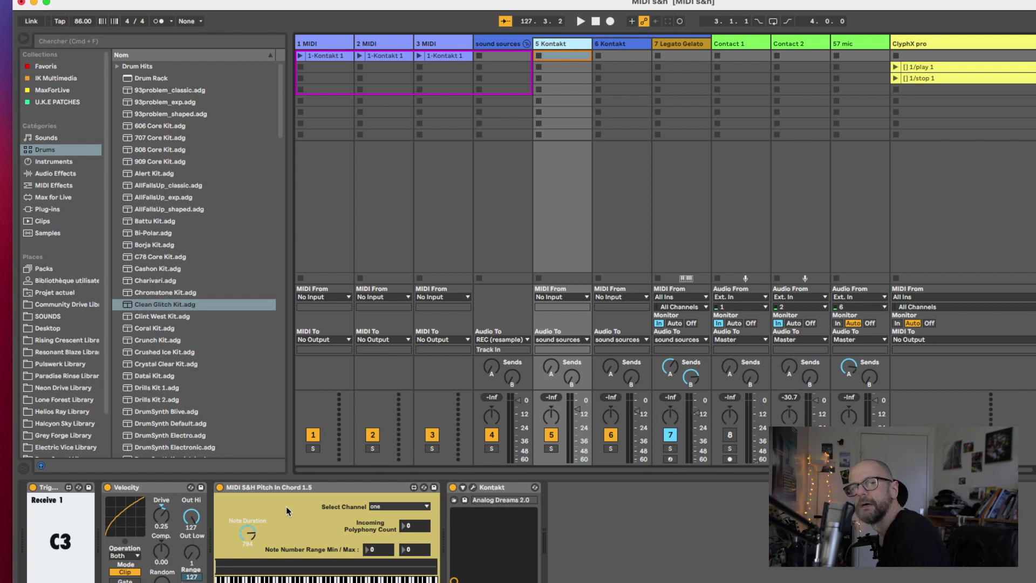
{"action": "left_click", "coordinate": [336, 45]}
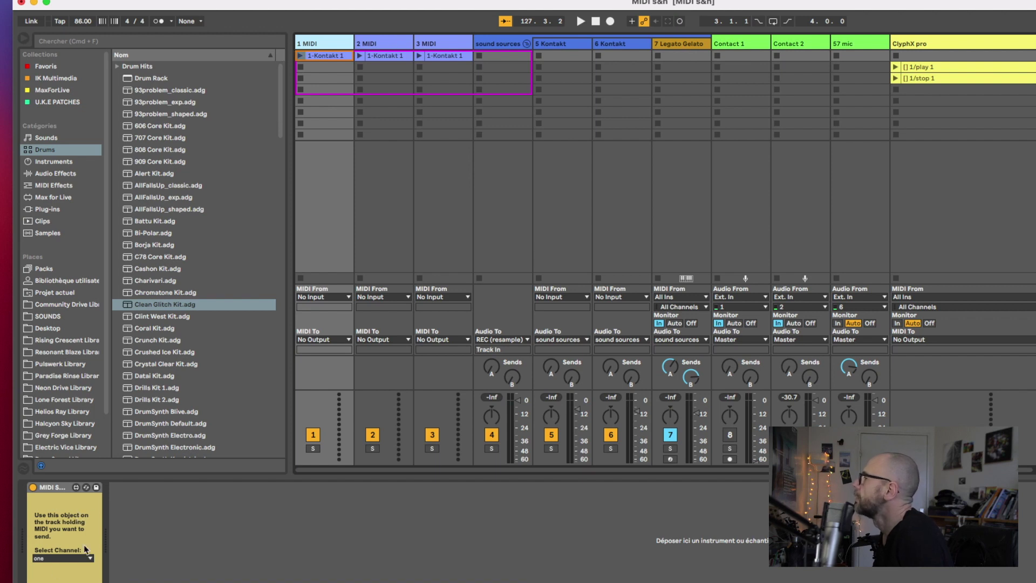
{"action": "left_click", "coordinate": [564, 46]}
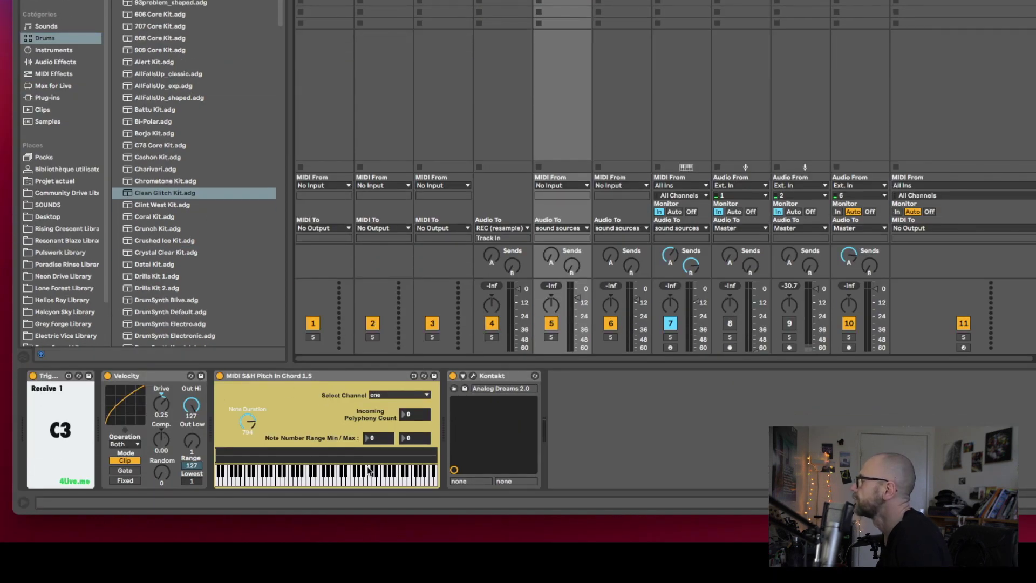
Inspect the 7 Legato Gelato track's devices and the matching MIDI pitch sender on the 3 MIDI track.
{"action": "key", "text": "Right"}
{"action": "key", "text": "Right"}
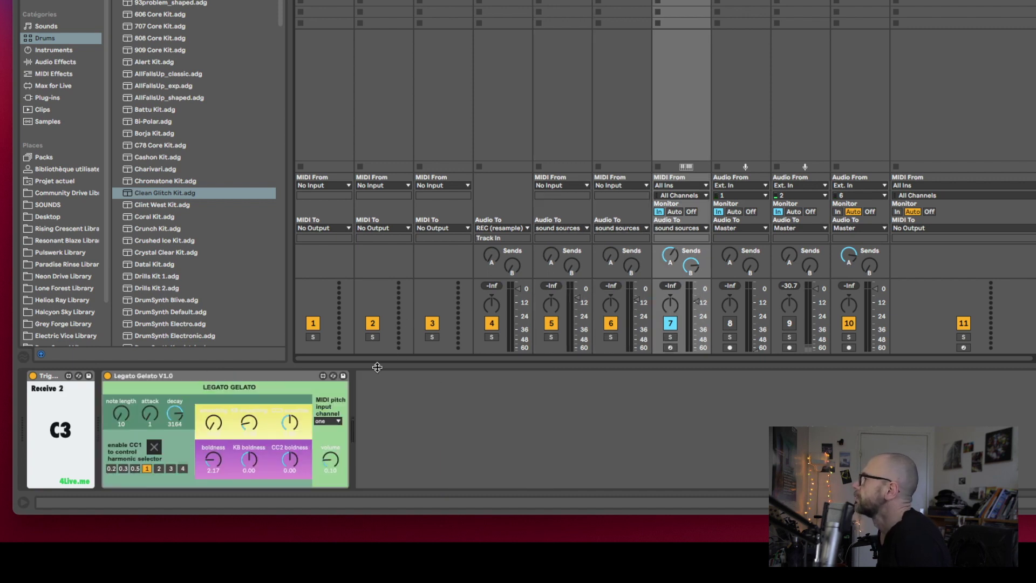
{"action": "left_click", "coordinate": [443, 81]}
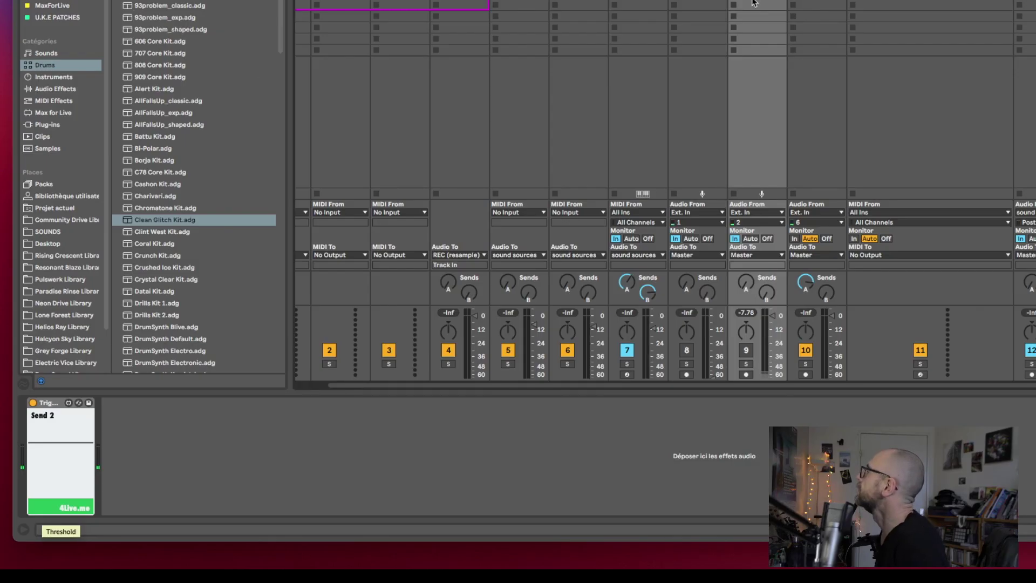
Inspect the trigger send devices on the Contact 1 and Contact 2 tracks, including the Send 1 threshold.
{"action": "key", "text": "Left"}
{"action": "key", "text": "Right"}
{"action": "key", "text": "Right"}
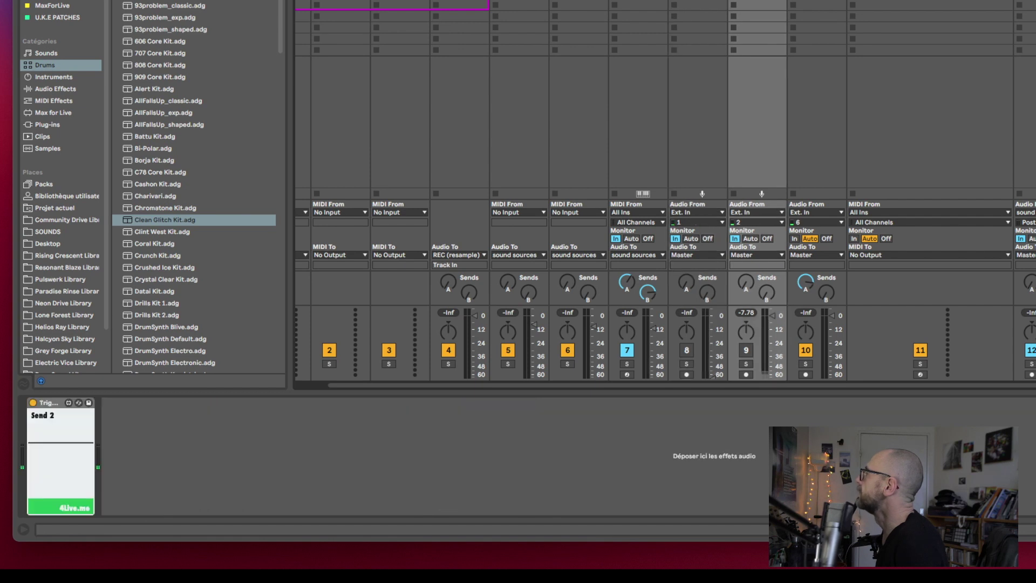
{"action": "left_click", "coordinate": [697, 119]}
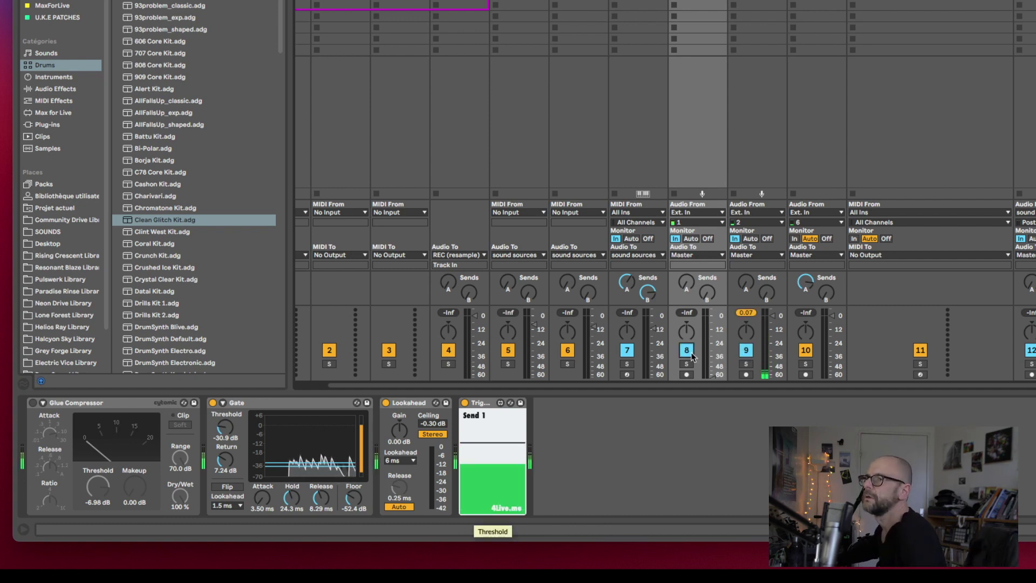
{"action": "scroll", "coordinate": [693, 357], "scroll_direction": "left", "scroll_amount": 2}
{"action": "left_click_drag", "start_coordinate": [488, 452], "coordinate": [482, 449]}
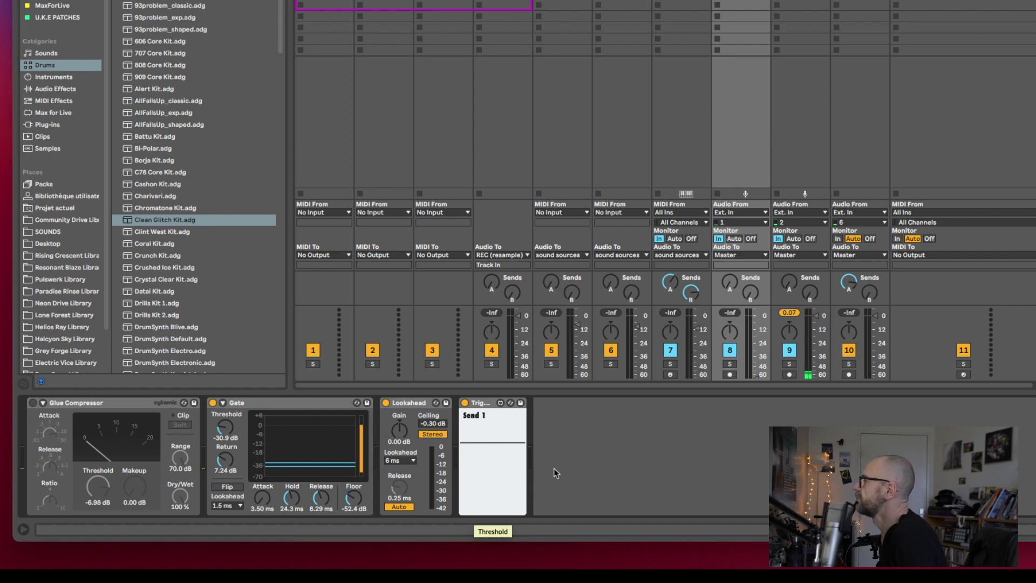
Review the 5 Kontakt track's receiving chain and a source MIDI clip, plus the trigger senders on Contact 1 and Contact 2.
{"action": "left_click", "coordinate": [563, 118]}
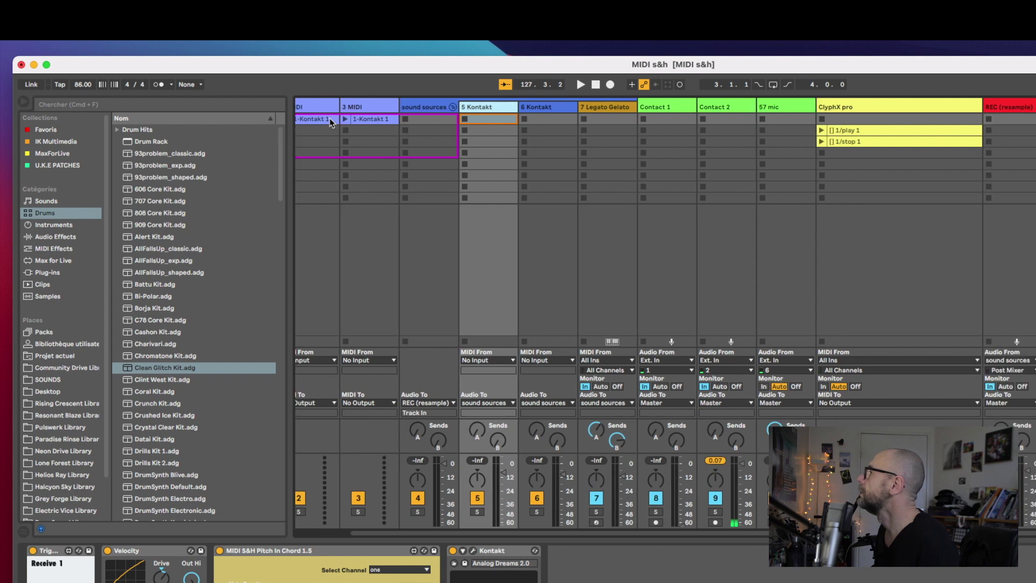
{"action": "left_click", "coordinate": [331, 120]}
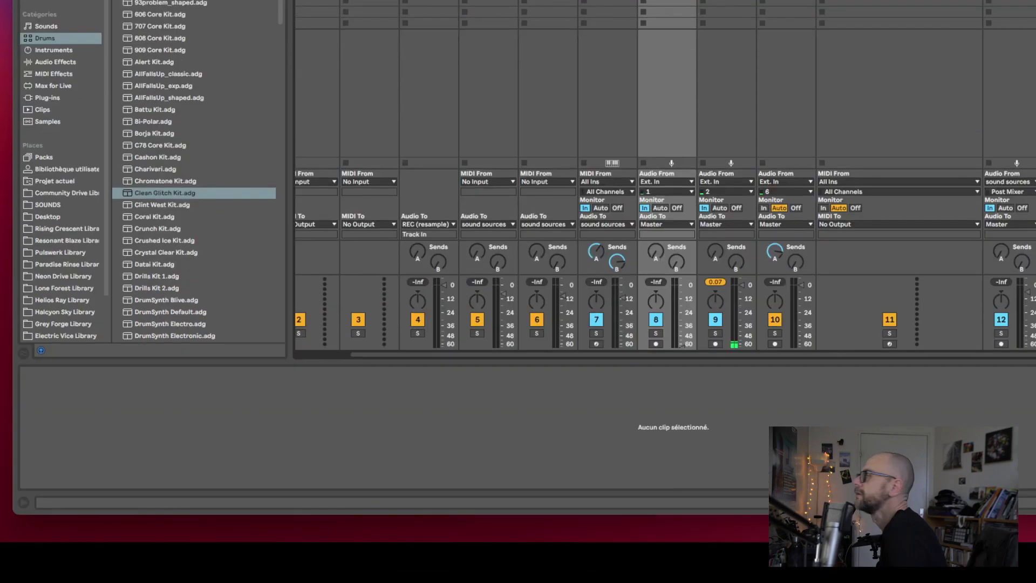
{"action": "key", "text": "shift+Tab"}
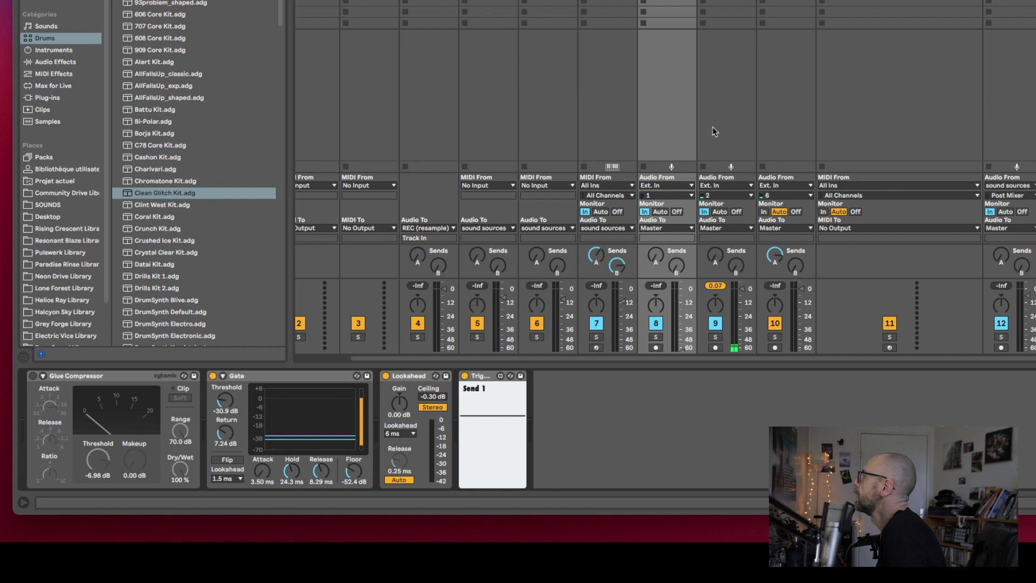
{"action": "key", "text": "Right"}
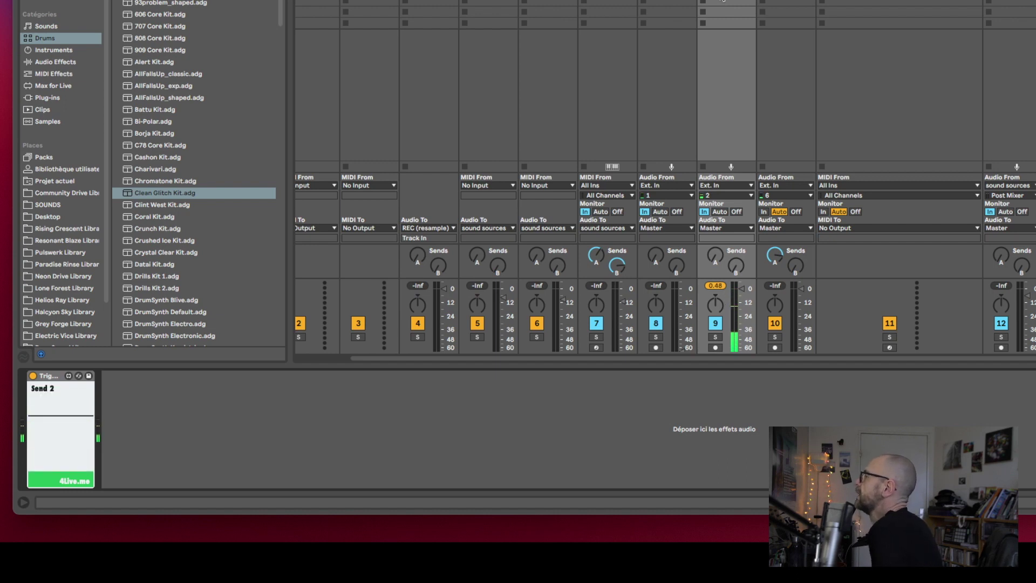
{"action": "scroll", "coordinate": [632, 56], "scroll_direction": "left", "scroll_amount": 2}
{"action": "left_click", "coordinate": [633, 57]}
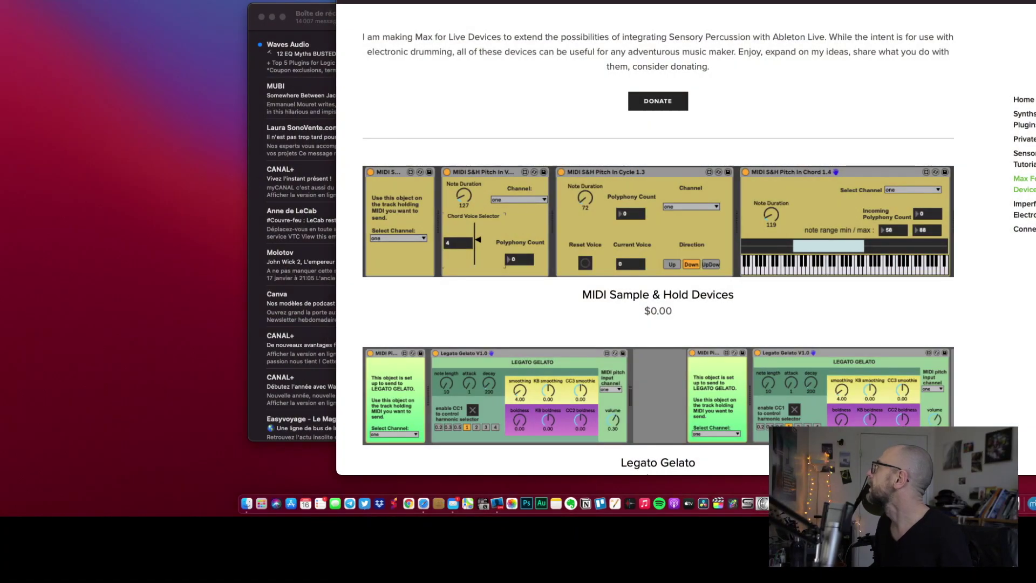
Reposition the browser window and look through the Max for Live devices page, from MIDI Sample & Hold Devices to Chokes.
{"action": "left_click_drag", "start_coordinate": [1003, 9], "coordinate": [877, 10]}
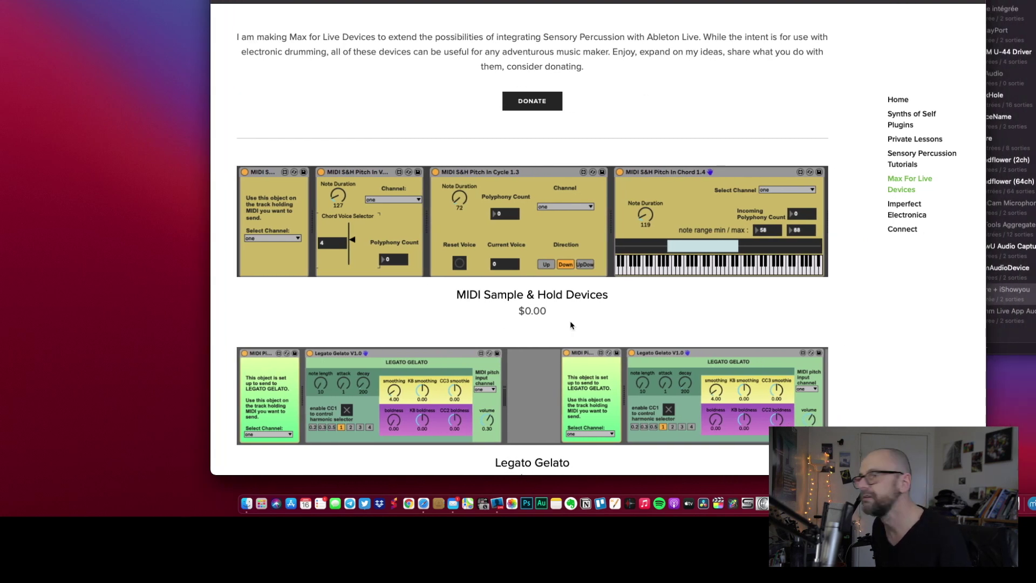
{"action": "scroll", "coordinate": [586, 324], "scroll_direction": "down", "scroll_amount": 3}
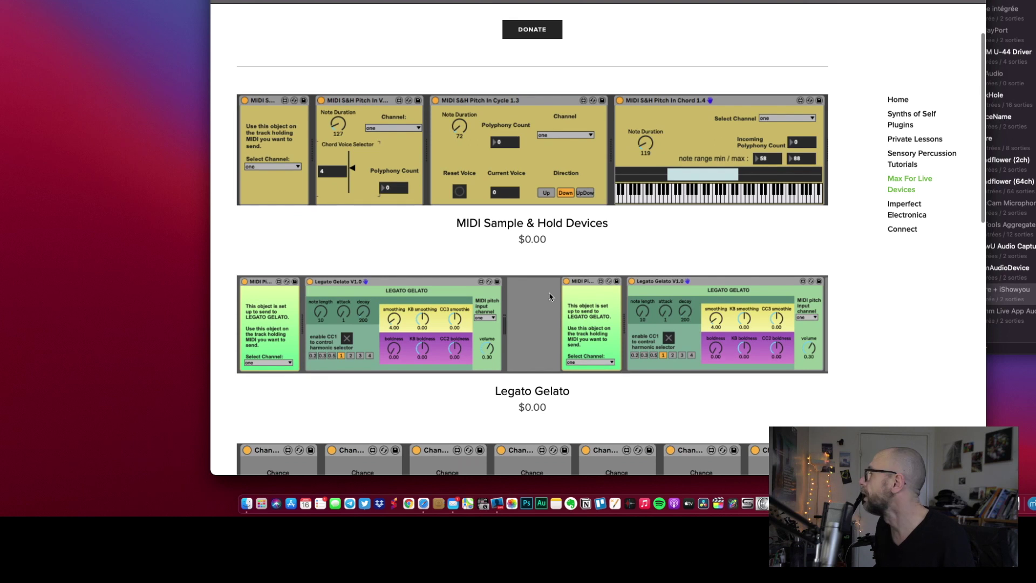
{"action": "scroll", "coordinate": [550, 296], "scroll_direction": "down", "scroll_amount": 5}
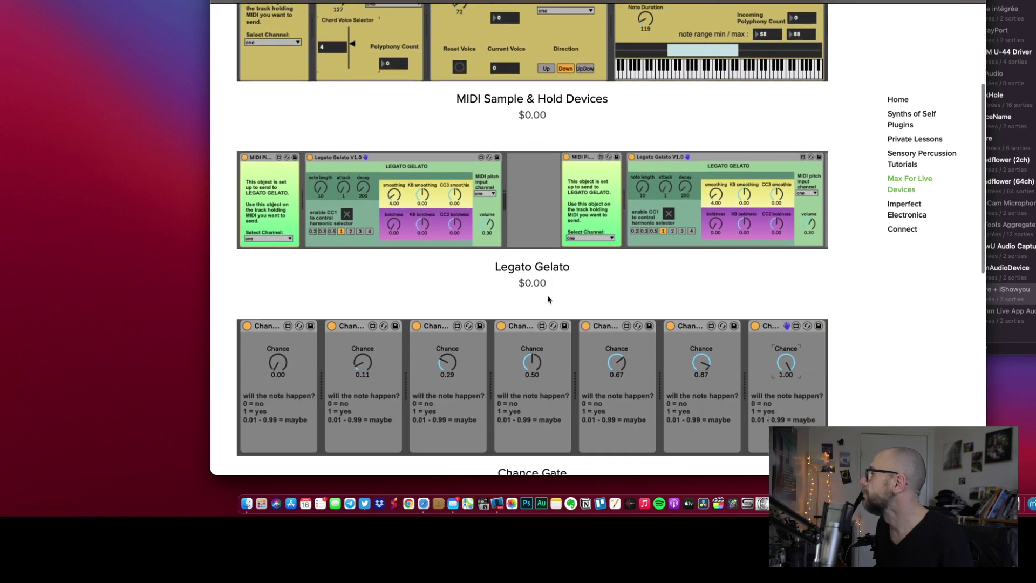
{"action": "scroll", "coordinate": [548, 299], "scroll_direction": "down", "scroll_amount": 5}
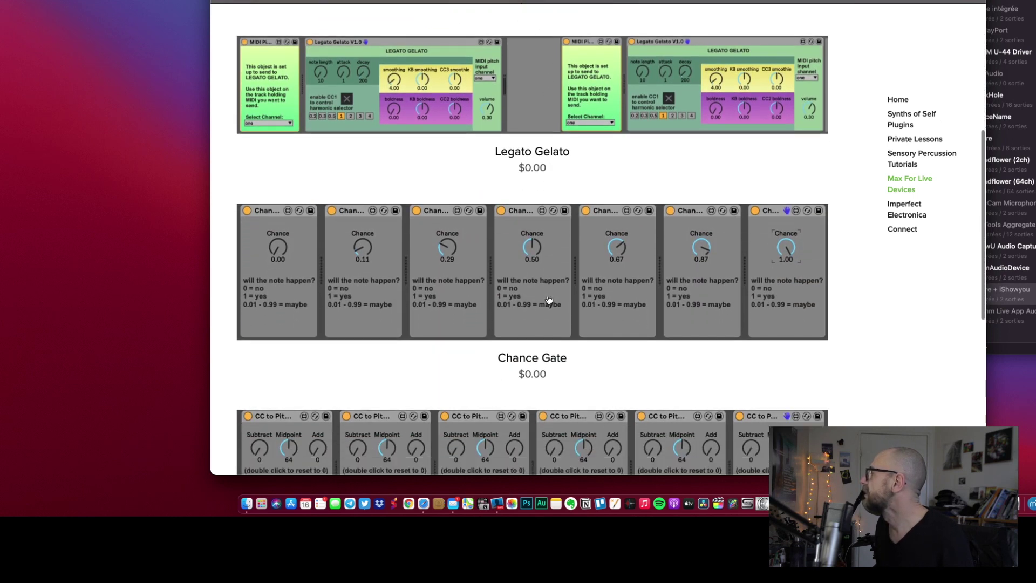
{"action": "scroll", "coordinate": [548, 300], "scroll_direction": "down", "scroll_amount": 10}
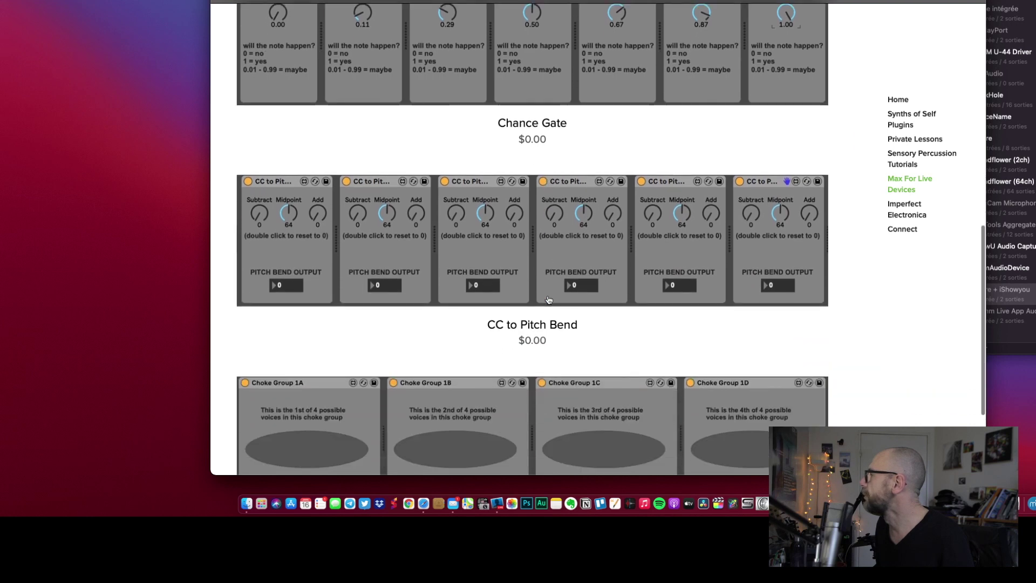
{"action": "scroll", "coordinate": [549, 300], "scroll_direction": "down", "scroll_amount": 6}
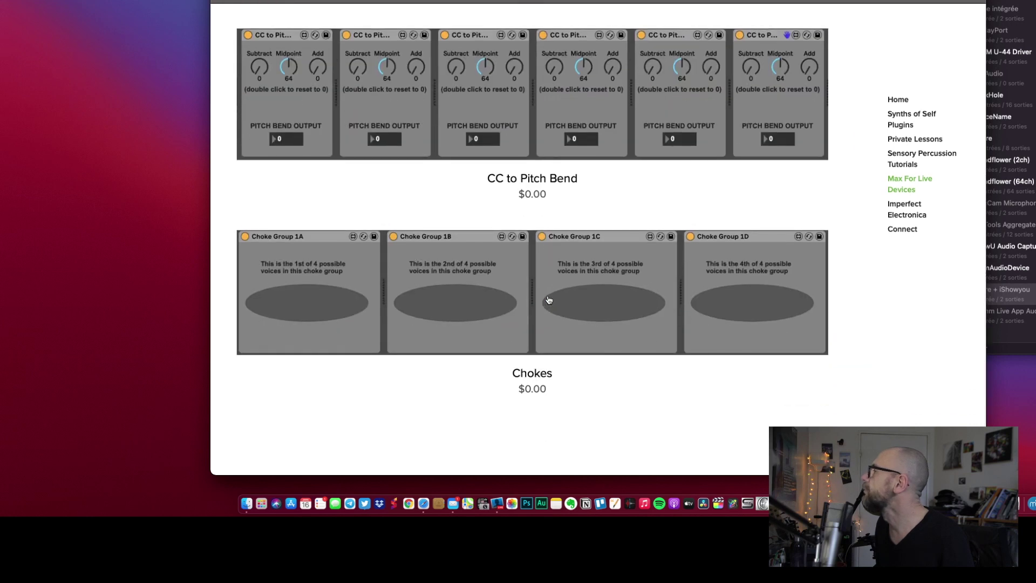
{"action": "scroll", "coordinate": [548, 301], "scroll_direction": "up", "scroll_amount": 7}
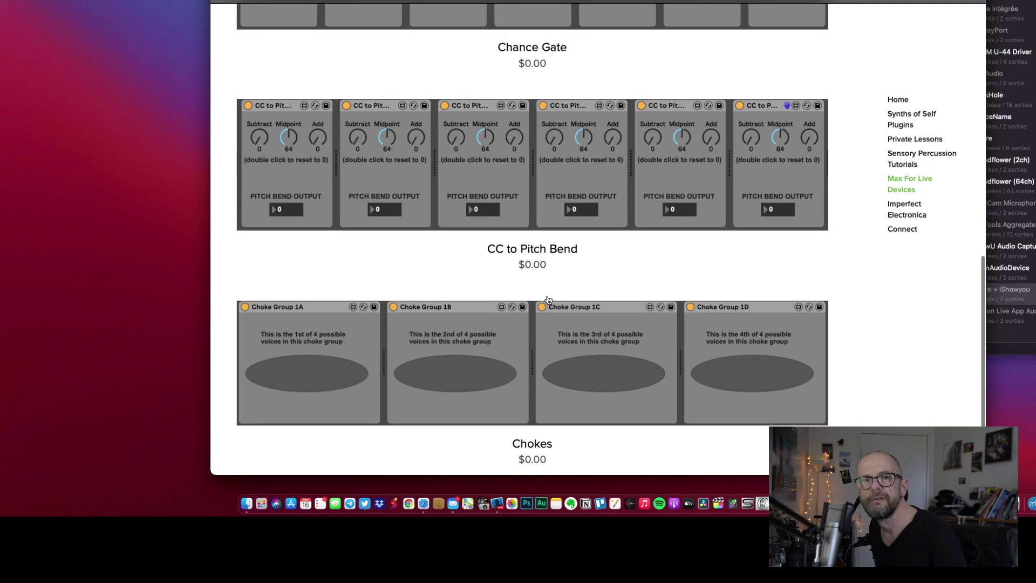
{"action": "scroll", "coordinate": [548, 301], "scroll_direction": "up", "scroll_amount": 10}
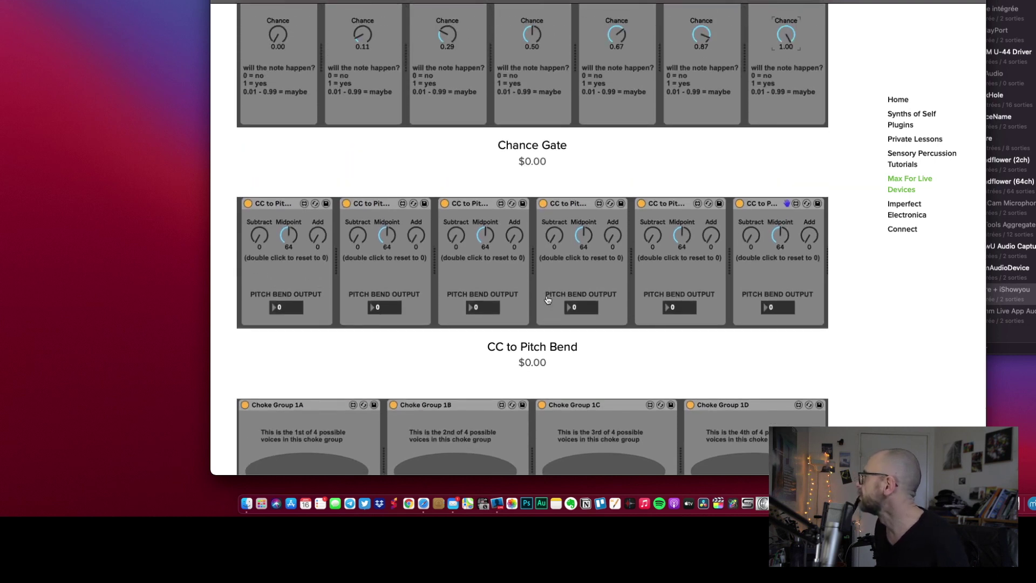
{"action": "scroll", "coordinate": [547, 301], "scroll_direction": "up", "scroll_amount": 10}
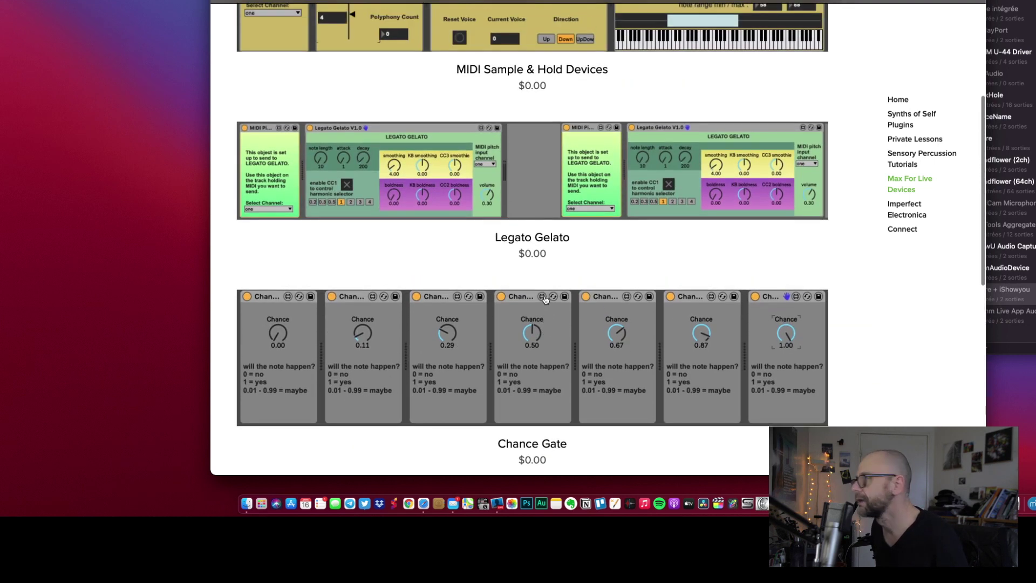
{"action": "scroll", "coordinate": [546, 301], "scroll_direction": "up", "scroll_amount": 10}
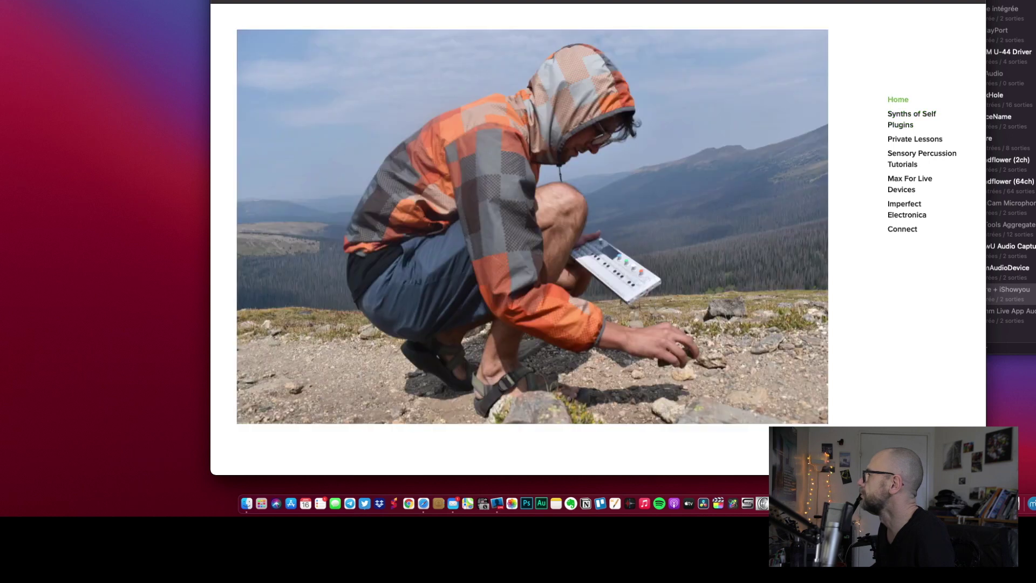